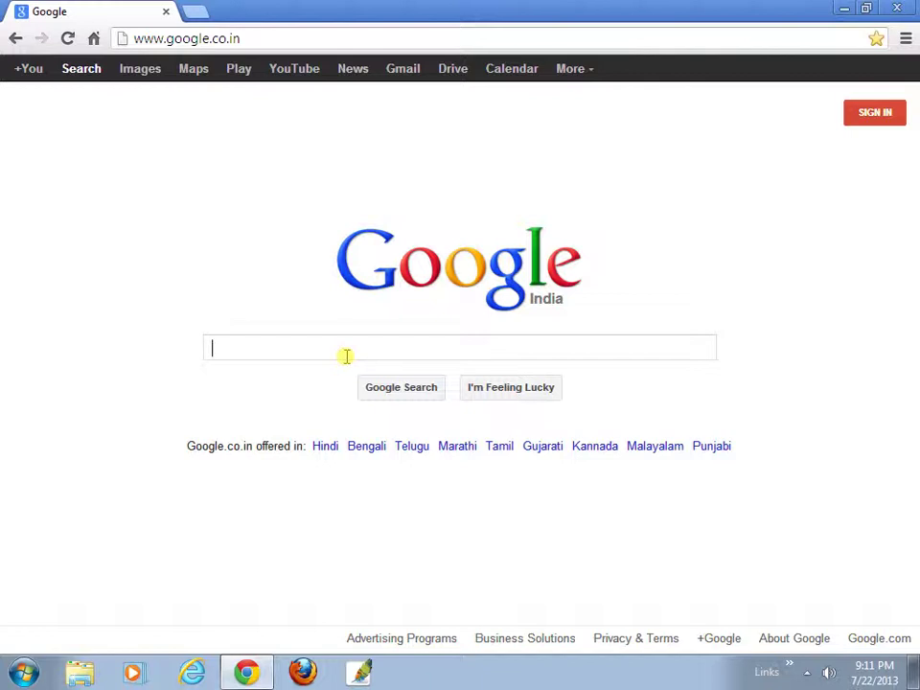
Search Google for BSNL, and open the QuickPay page for landline bills on BSNL's online payments portal.
{"action": "key", "text": "Return"}
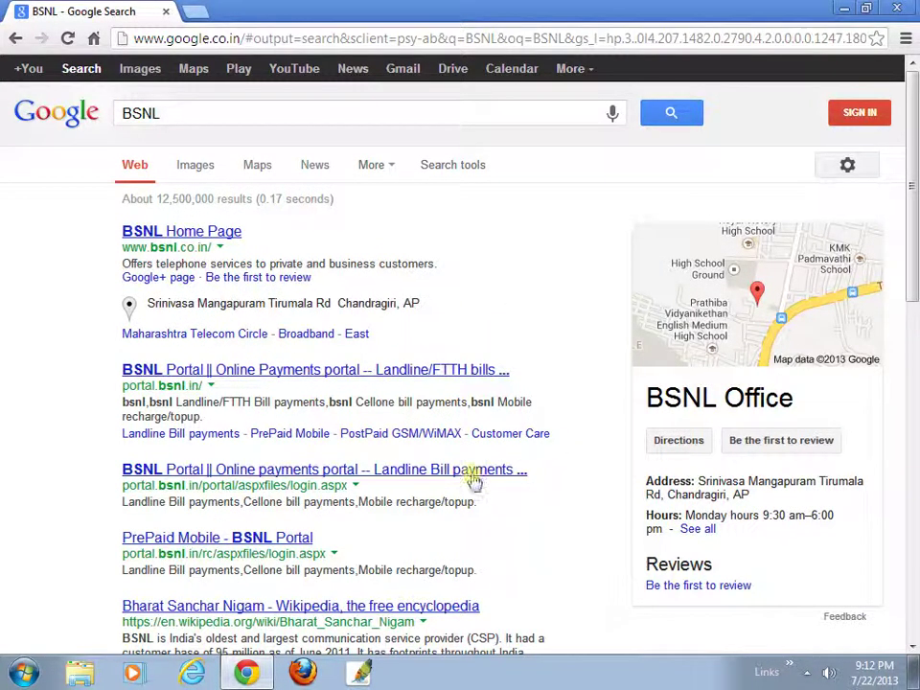
{"action": "left_click", "coordinate": [218, 376]}
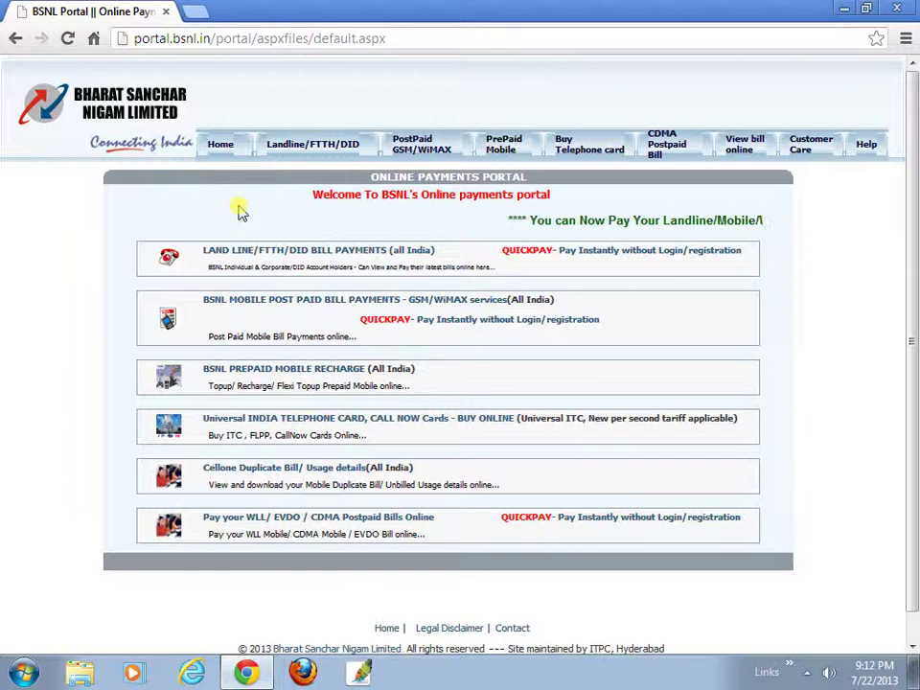
{"action": "left_click", "coordinate": [535, 252]}
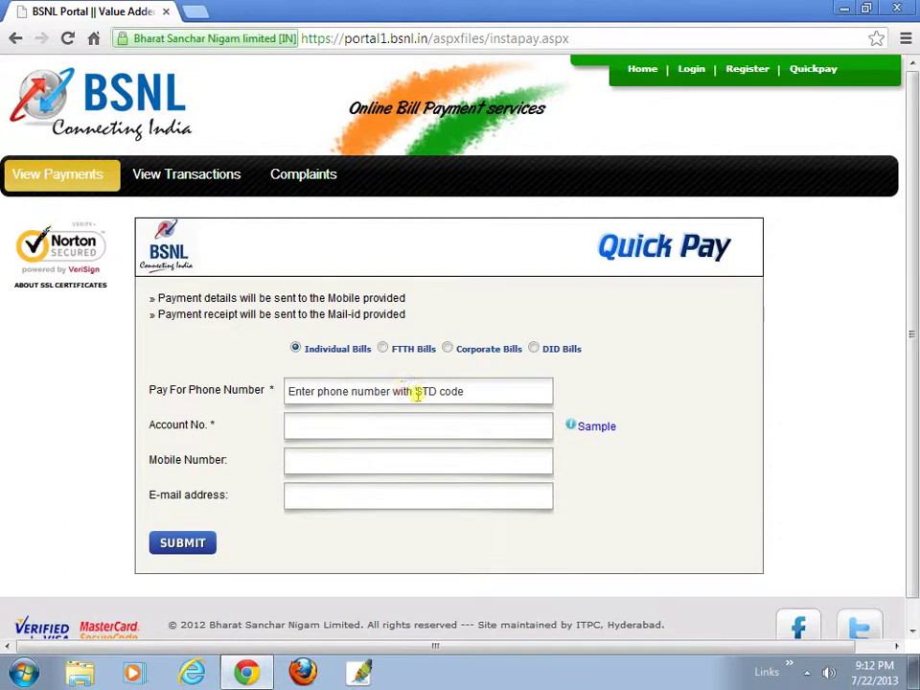
Enter the landline phone number with STD code and the account number in the Quick Pay form for individual bills.
{"action": "left_click", "coordinate": [501, 402]}
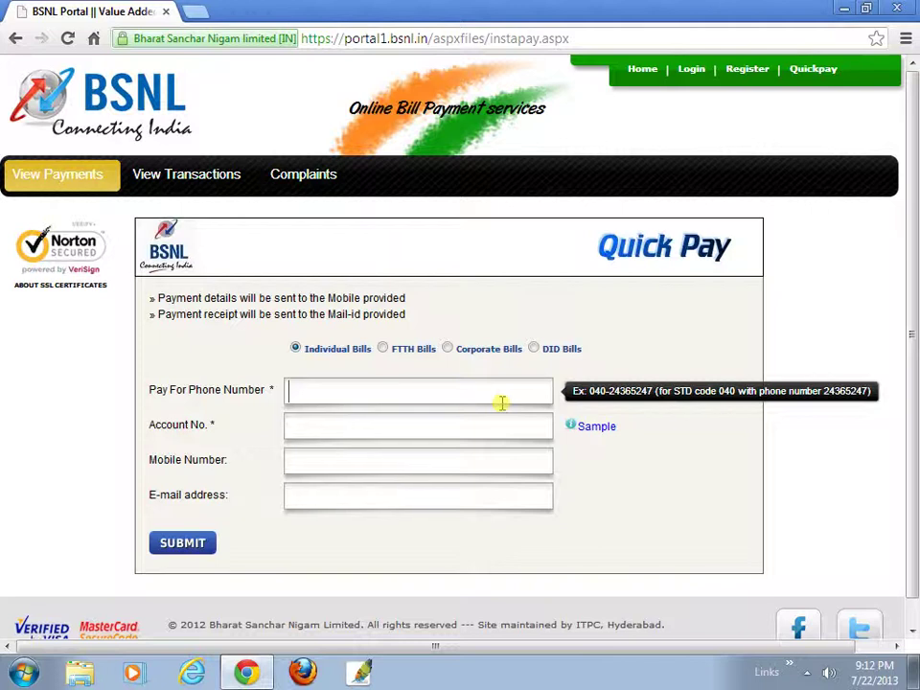
{"action": "type", "text": "0"}
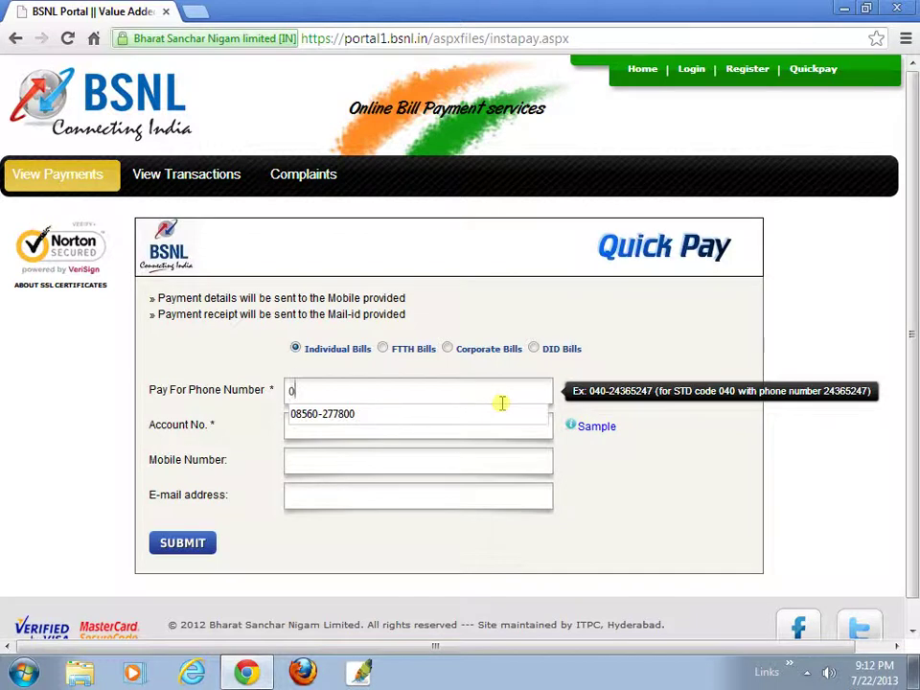
{"action": "left_click", "coordinate": [376, 414]}
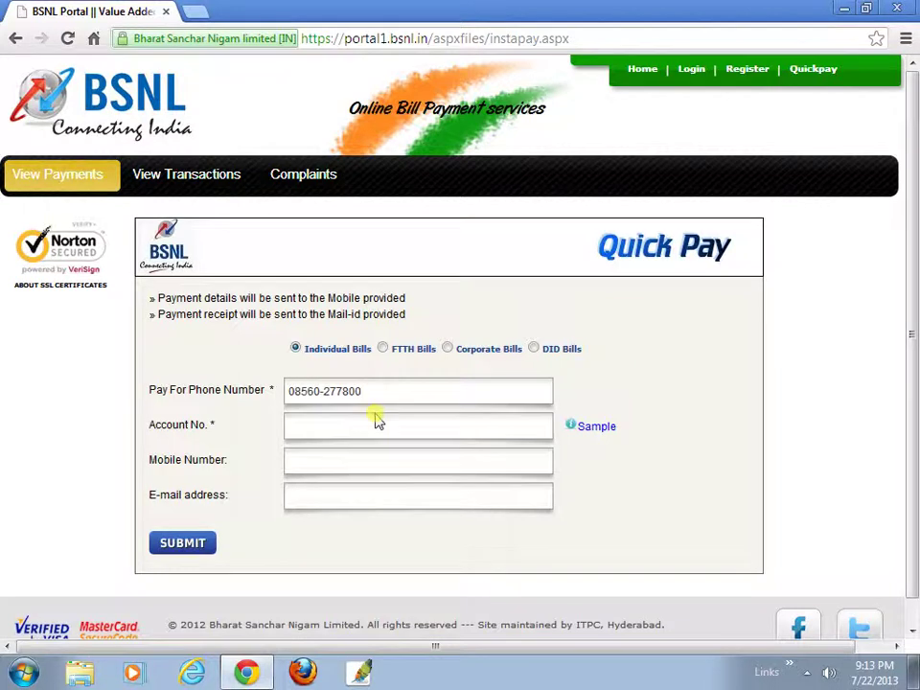
{"action": "left_click", "coordinate": [305, 426]}
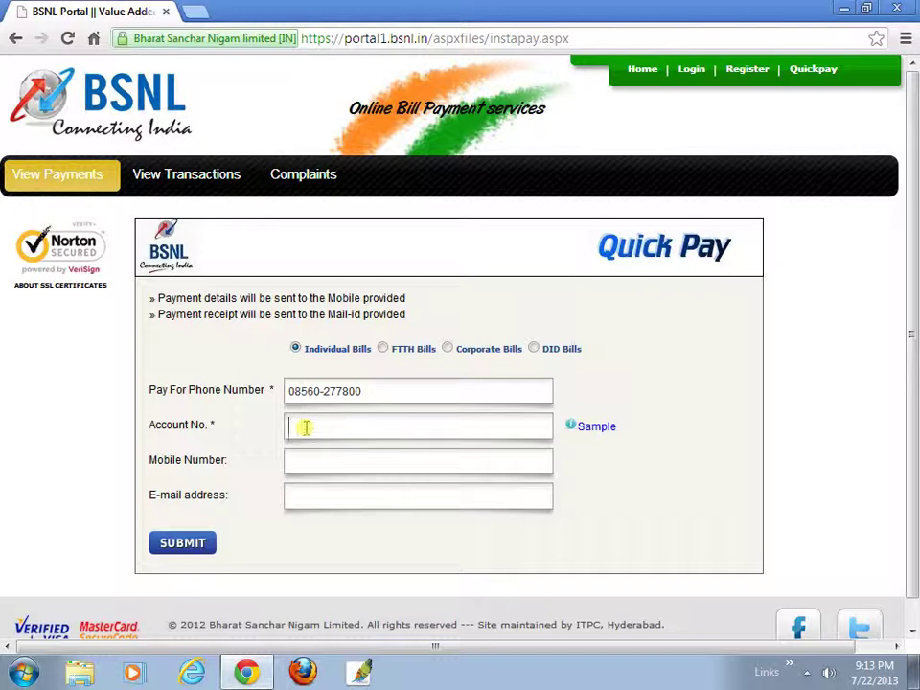
{"action": "type", "text": "90"}
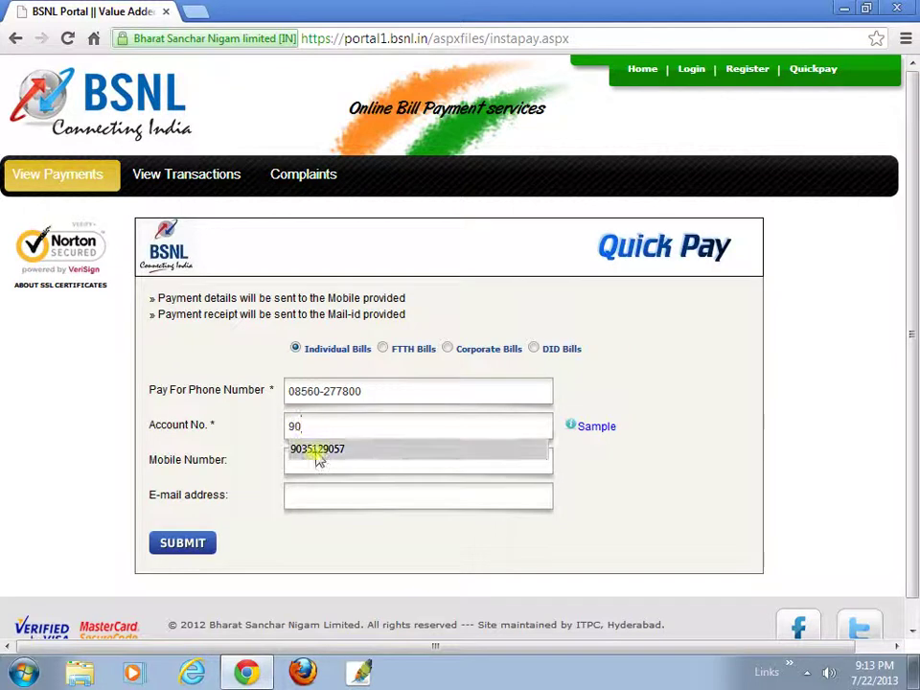
{"action": "left_click", "coordinate": [317, 454]}
Fill in the mobile number and e-mail address for payment alerts, and submit the Quick Pay form.
{"action": "left_click", "coordinate": [298, 463]}
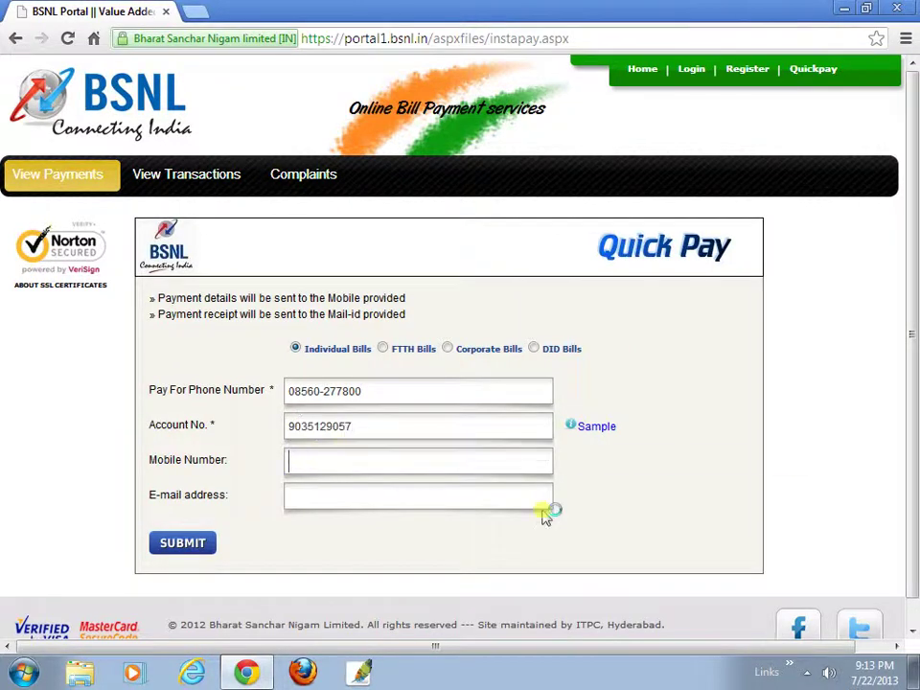
{"action": "type", "text": "94"}
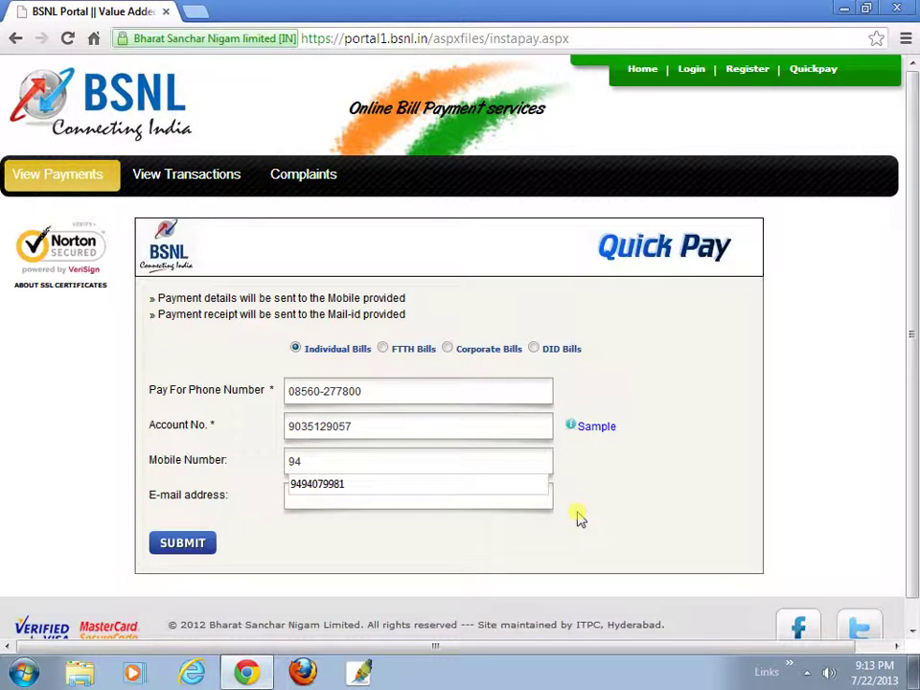
{"action": "left_click", "coordinate": [347, 487]}
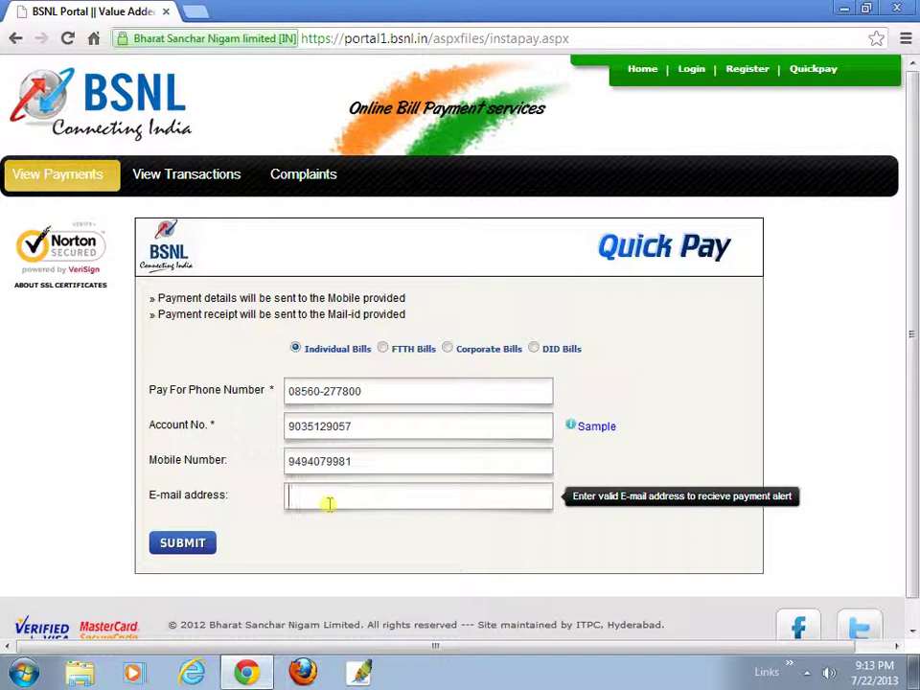
{"action": "type", "text": "K"}
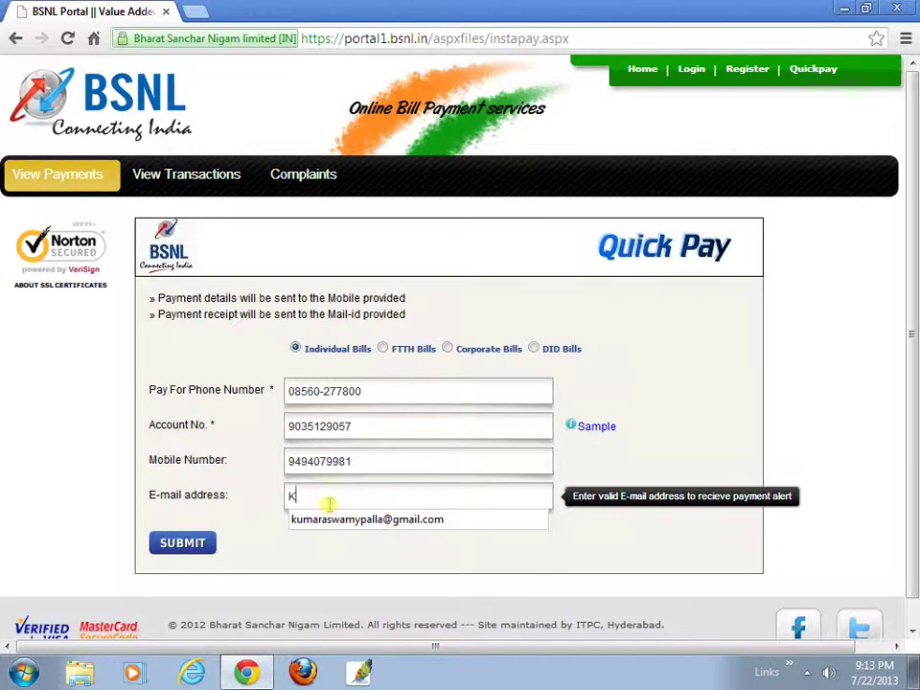
{"action": "left_click", "coordinate": [352, 521]}
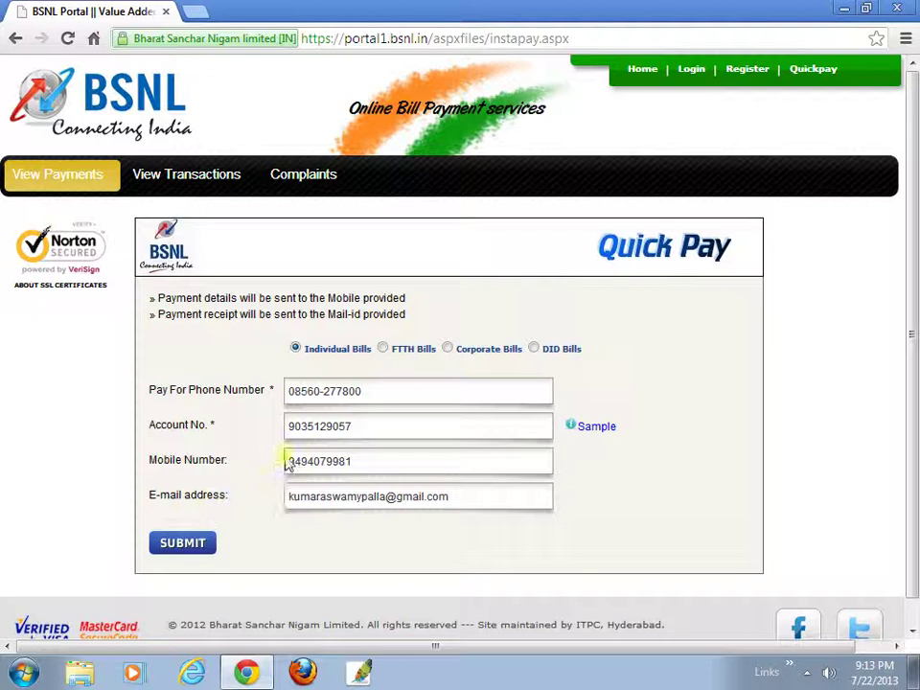
{"action": "left_click", "coordinate": [180, 545]}
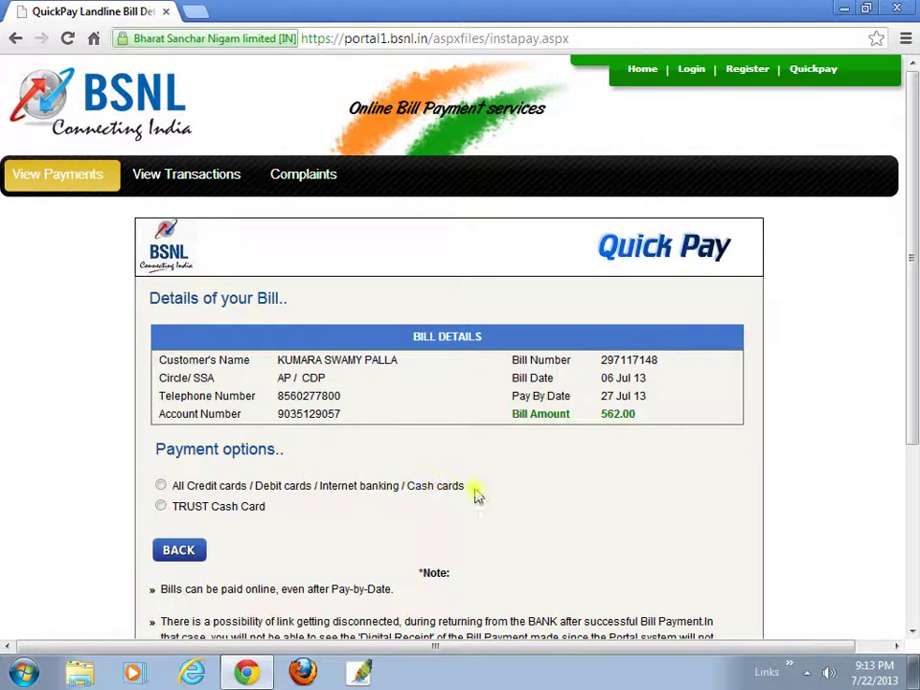
Proceed with the All Credit cards / Debit cards / Internet banking / Cash cards option and submit Internet Banking through State Bank of India.
{"action": "left_click", "coordinate": [161, 486]}
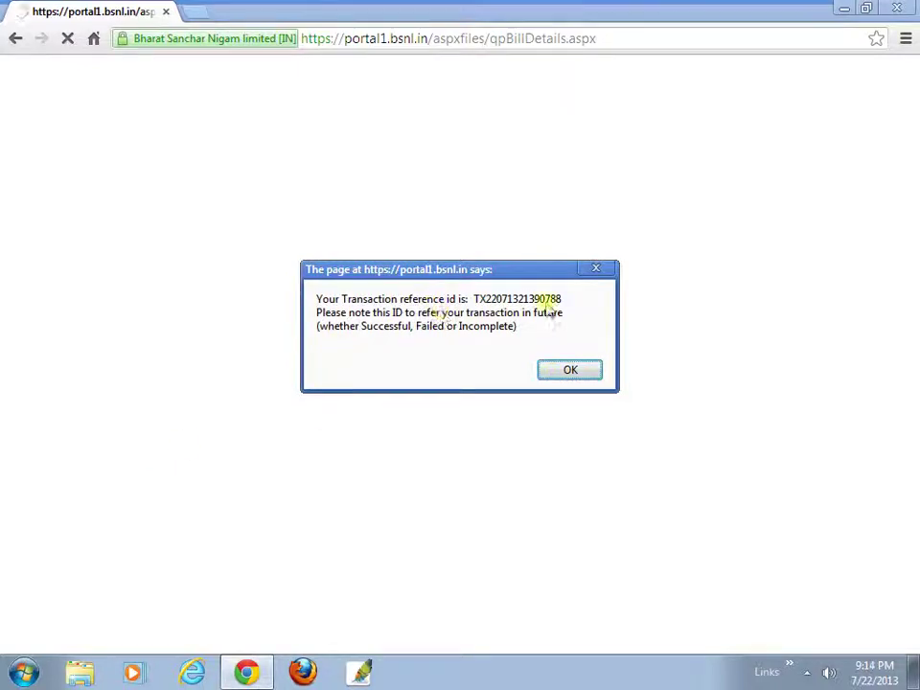
{"action": "left_click", "coordinate": [570, 371]}
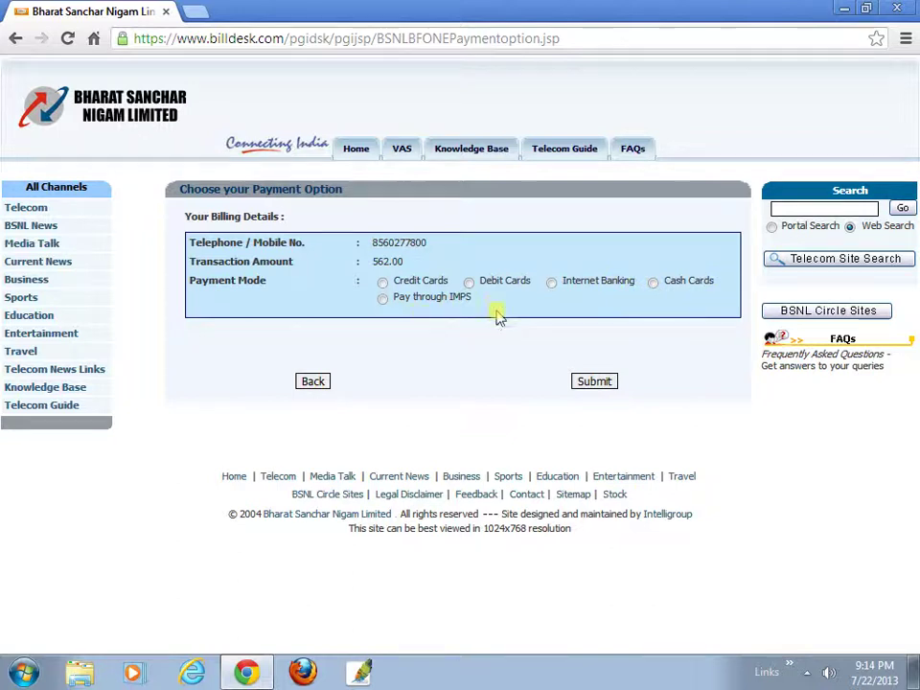
{"action": "left_click", "coordinate": [552, 288]}
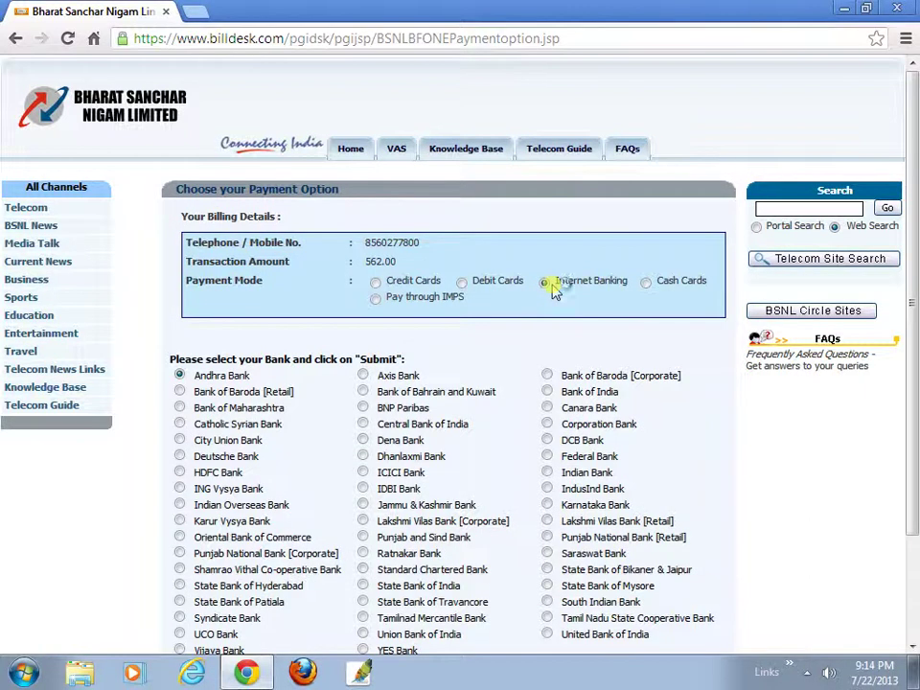
{"action": "scroll", "coordinate": [460, 350], "scroll_direction": "down", "scroll_amount": 3}
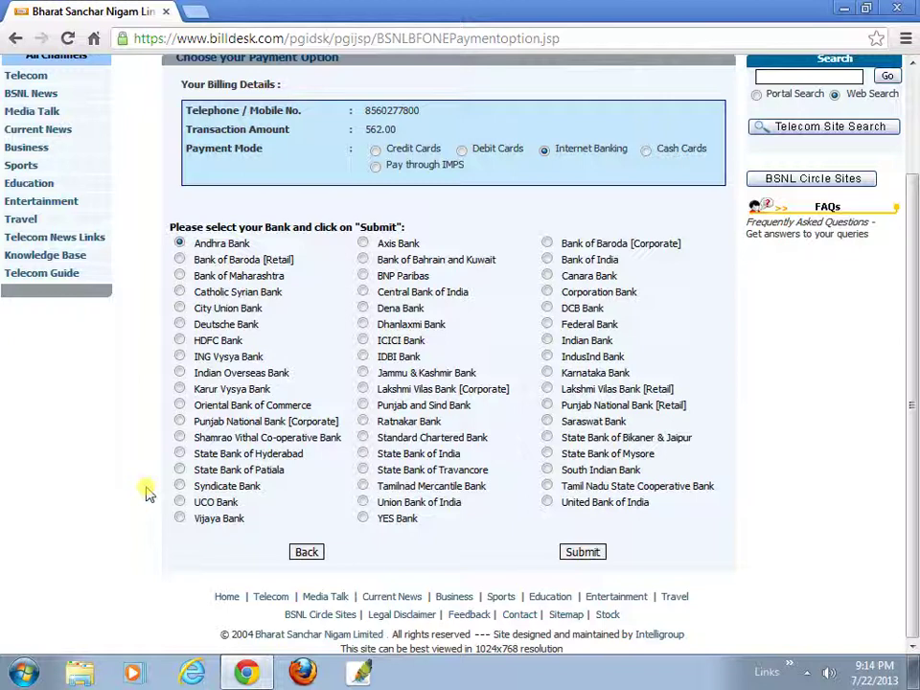
{"action": "left_click", "coordinate": [364, 454]}
{"action": "left_click", "coordinate": [586, 555]}
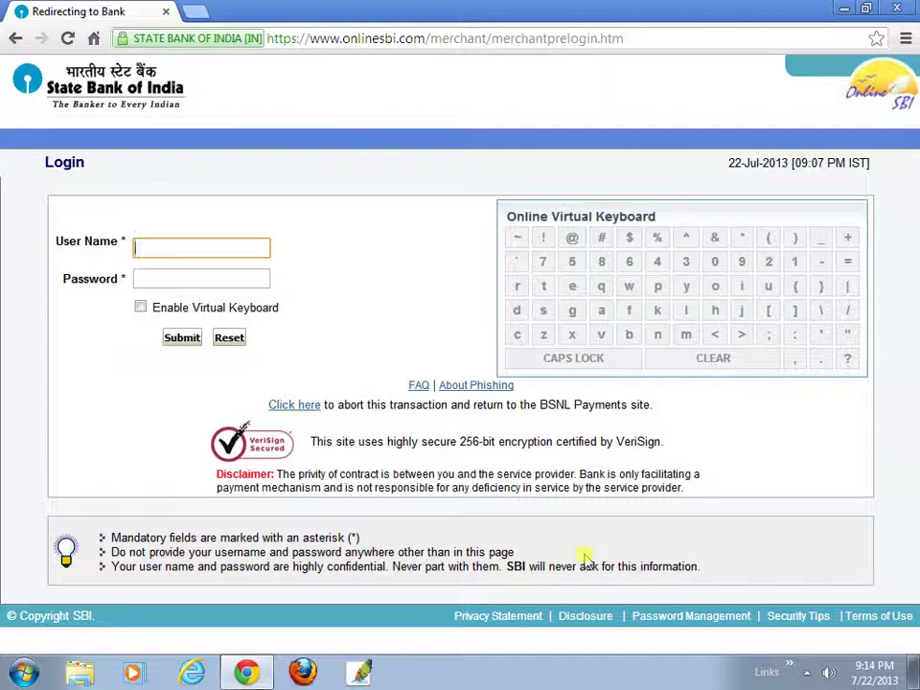
Log in to State Bank of India online banking with the account user name and password.
{"action": "left_click", "coordinate": [168, 279]}
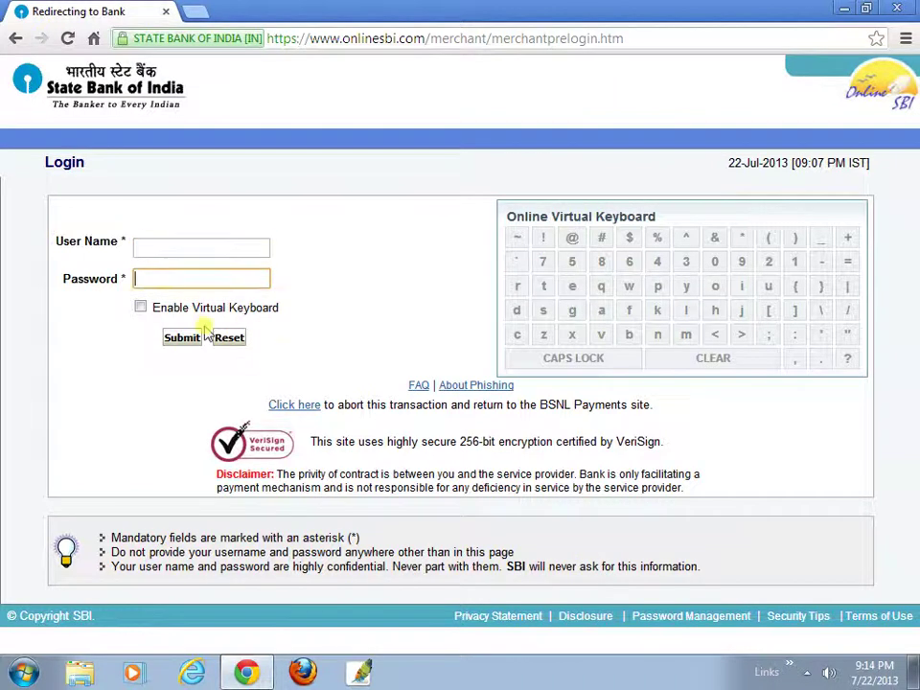
{"action": "type", "text": "•••••"}
{"action": "left_click", "coordinate": [148, 247]}
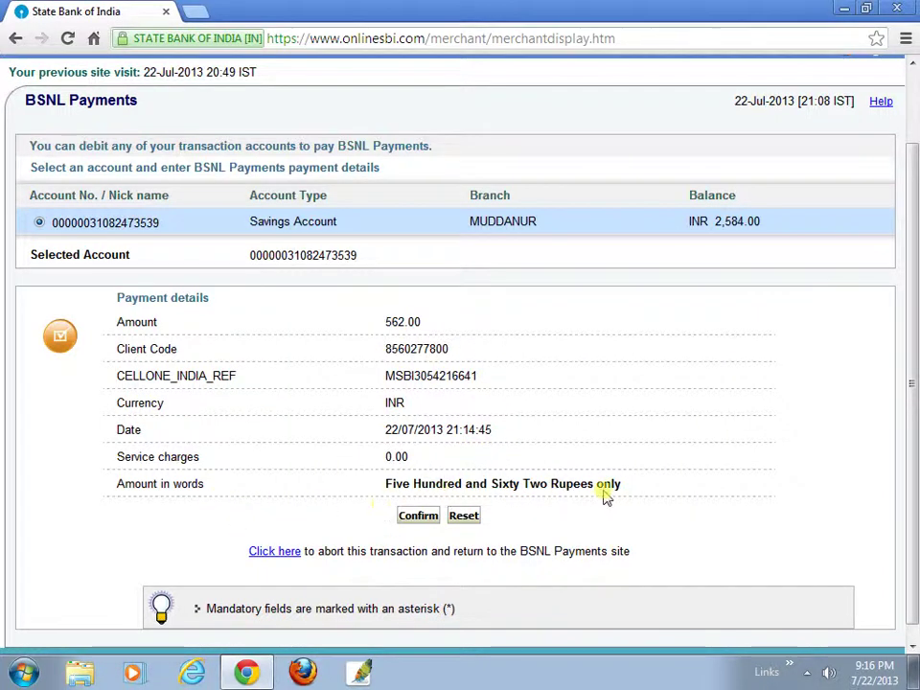
Confirm the BSNL payment from the savings account and authorize it with the high security password received by mobile phone.
{"action": "left_click", "coordinate": [422, 520]}
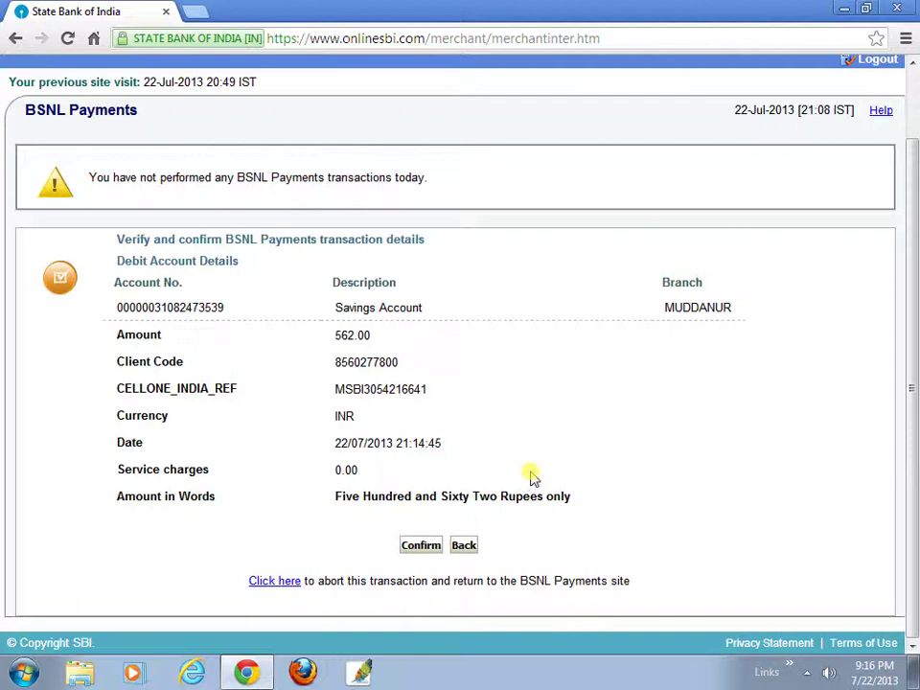
{"action": "left_click", "coordinate": [422, 545]}
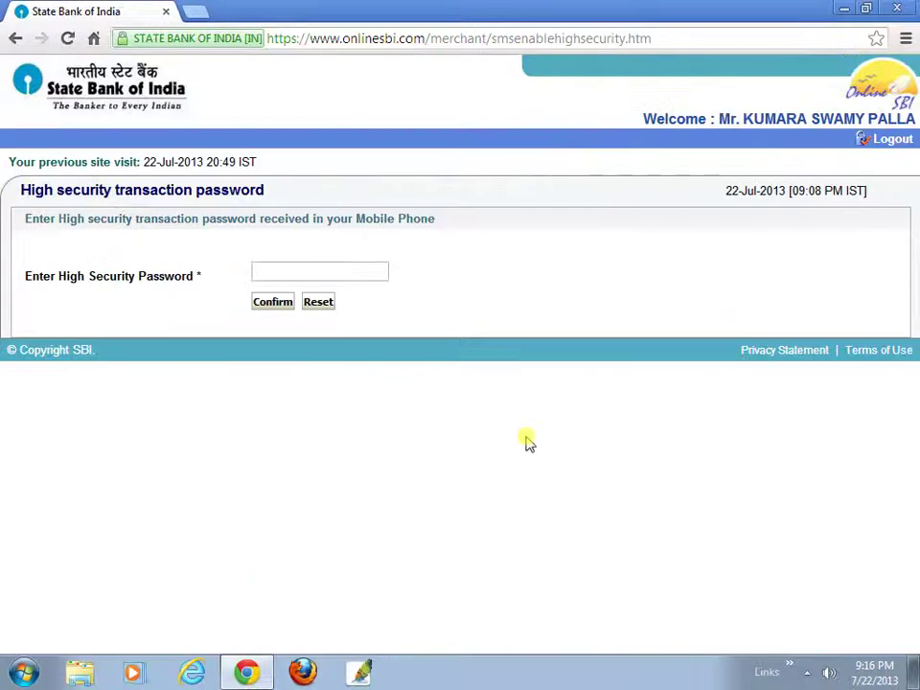
{"action": "left_click", "coordinate": [285, 272]}
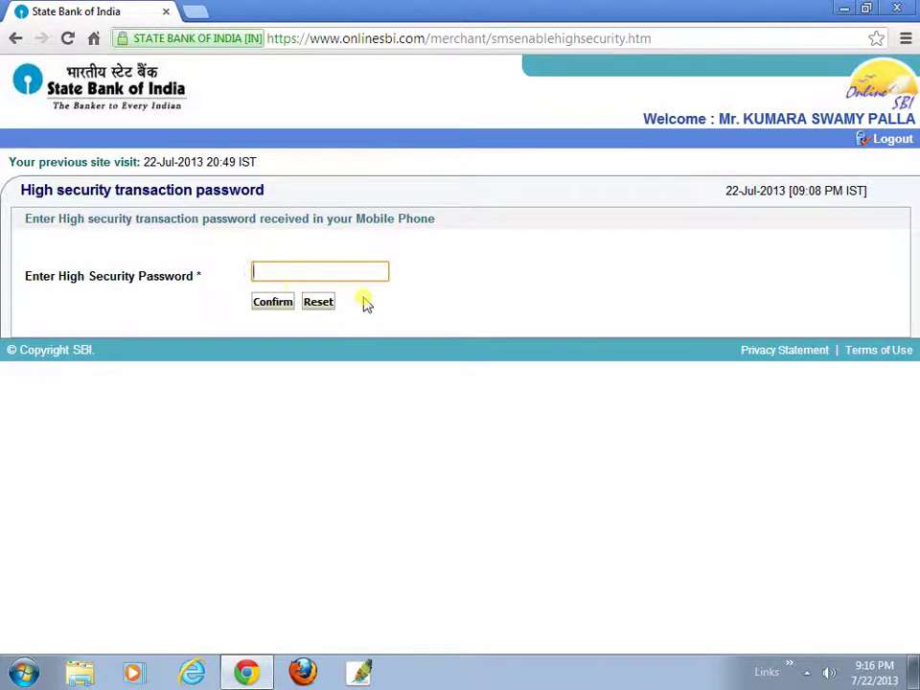
{"action": "type", "text": "••••••••"}
{"action": "left_click", "coordinate": [278, 307]}
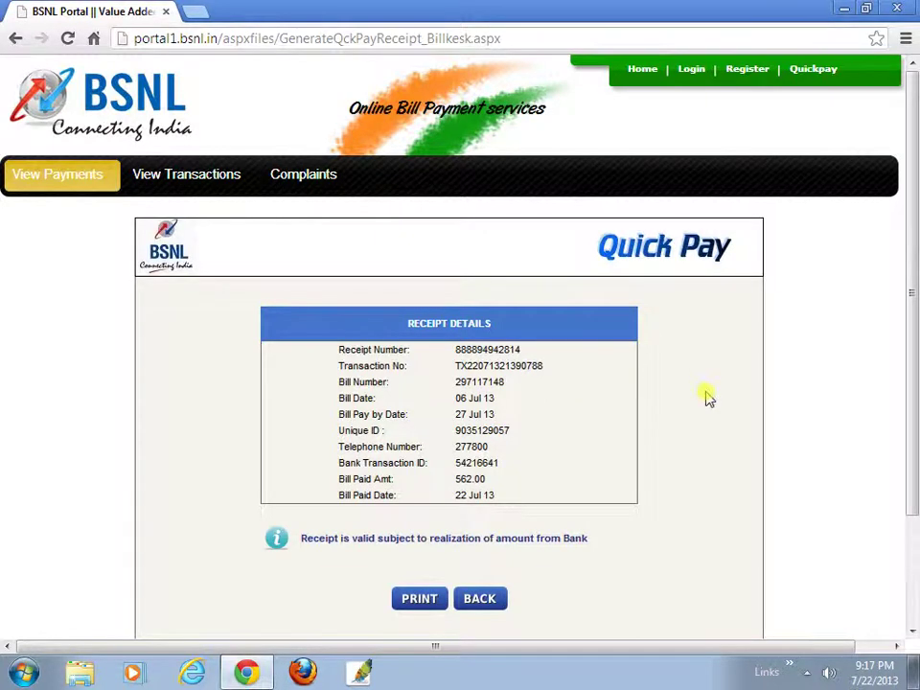
Open the printable version of the BSNL payment receipt and look through it.
{"action": "scroll", "coordinate": [708, 397], "scroll_direction": "down", "scroll_amount": 1}
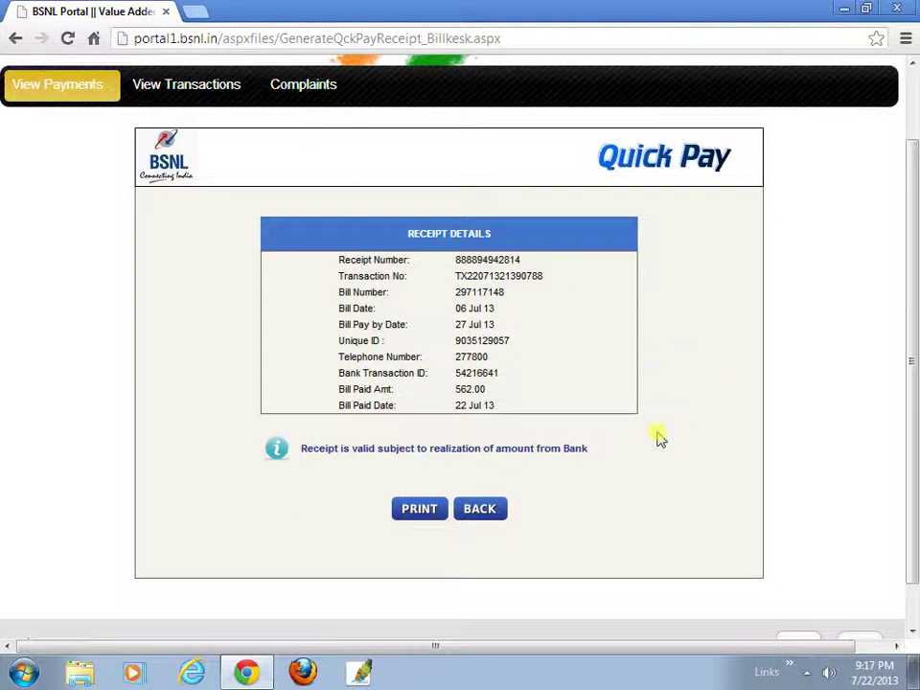
{"action": "left_click", "coordinate": [408, 511]}
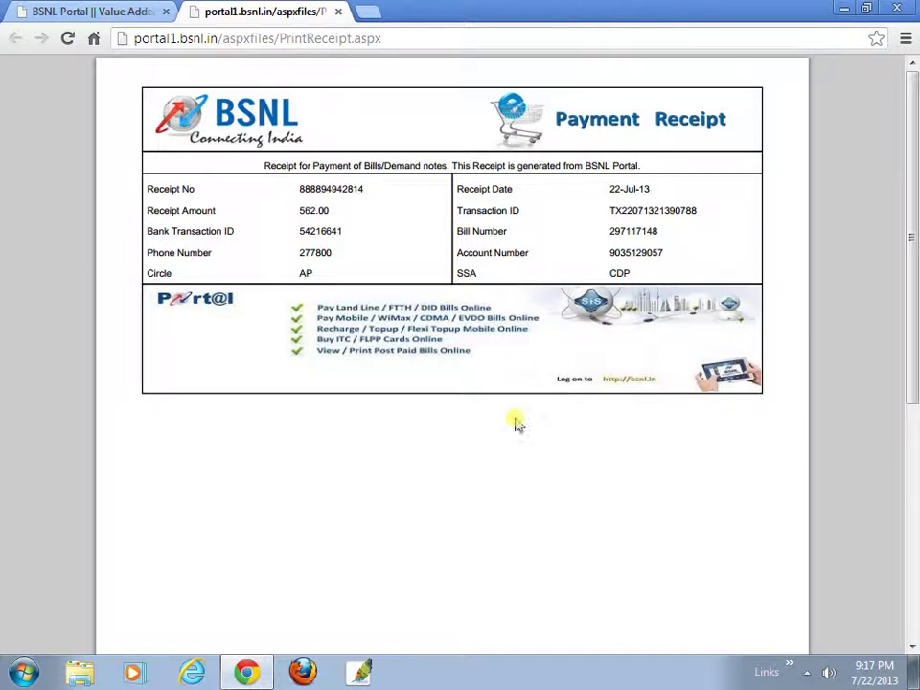
{"action": "scroll", "coordinate": [550, 422], "scroll_direction": "down", "scroll_amount": 2}
{"action": "scroll", "coordinate": [552, 440], "scroll_direction": "up", "scroll_amount": 2}
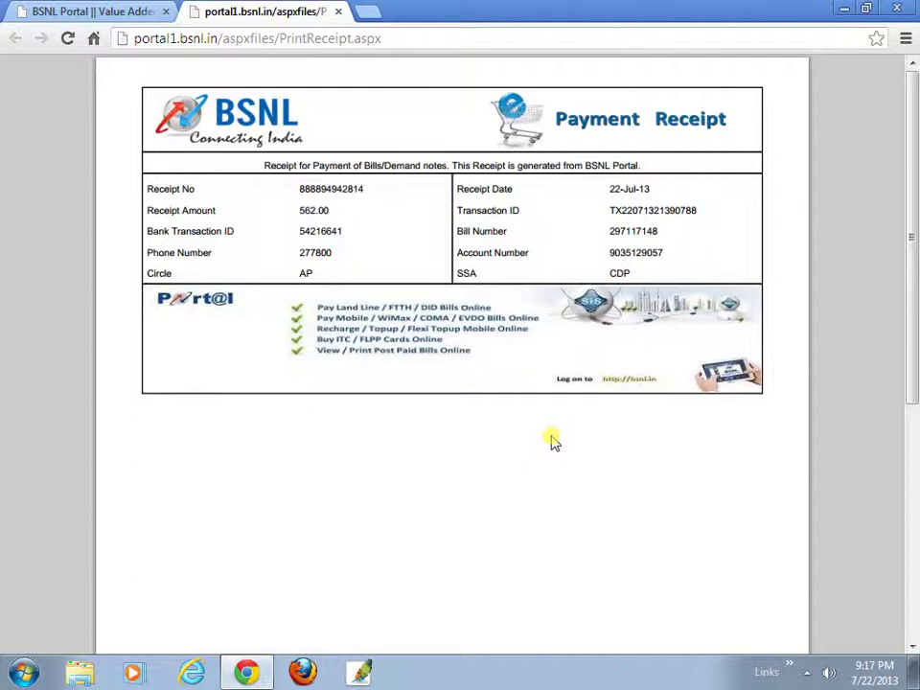